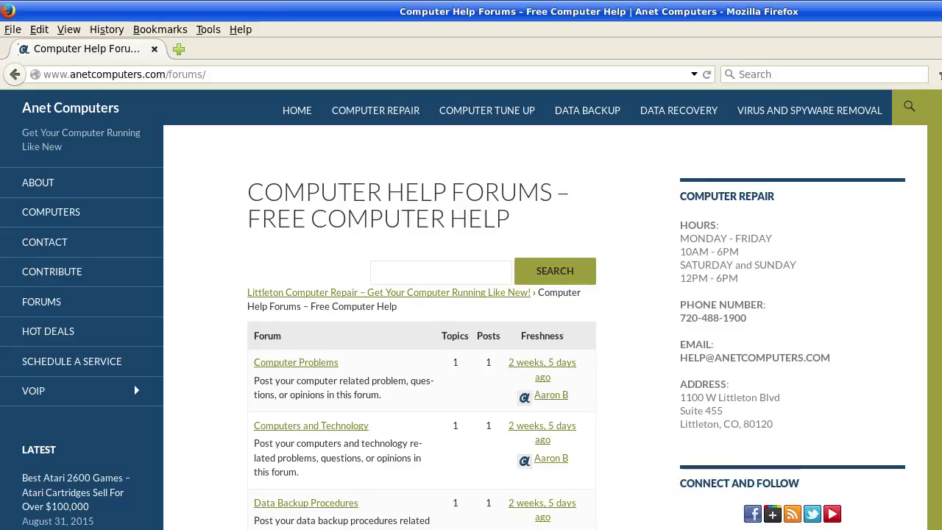
Scroll up and down through the forum page
scroll(471, 327, down, 3)
scroll(471, 328, down, 5)
scroll(471, 327, down, 6)
scroll(471, 327, down, 5)
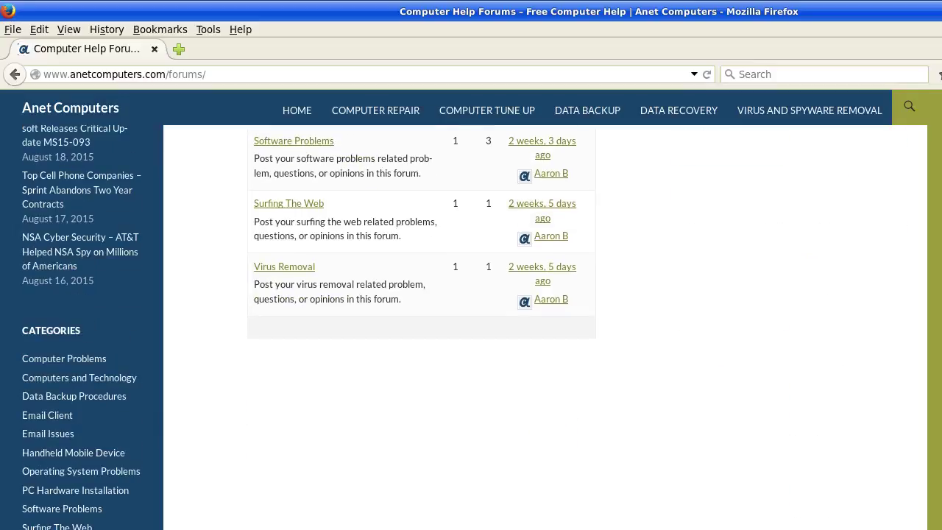
scroll(471, 327, down, 2)
scroll(471, 327, up, 5)
scroll(471, 328, up, 6)
scroll(471, 327, up, 2)
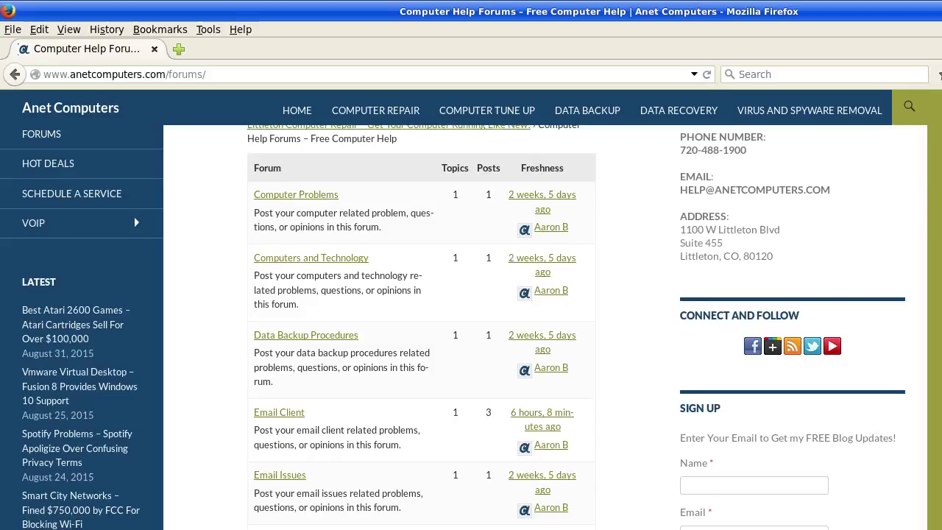
scroll(471, 328, down, 5)
scroll(471, 327, down, 5)
scroll(471, 327, up, 10)
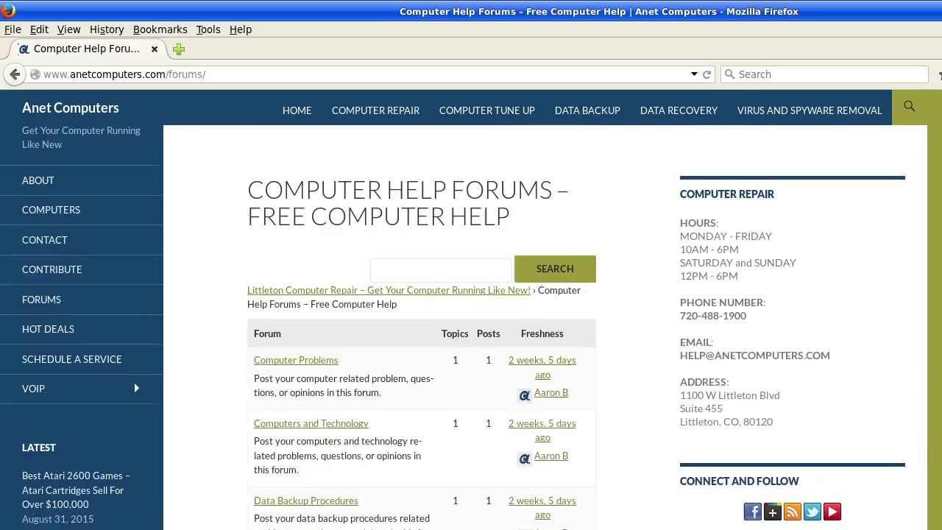
scroll(471, 327, down, 2)
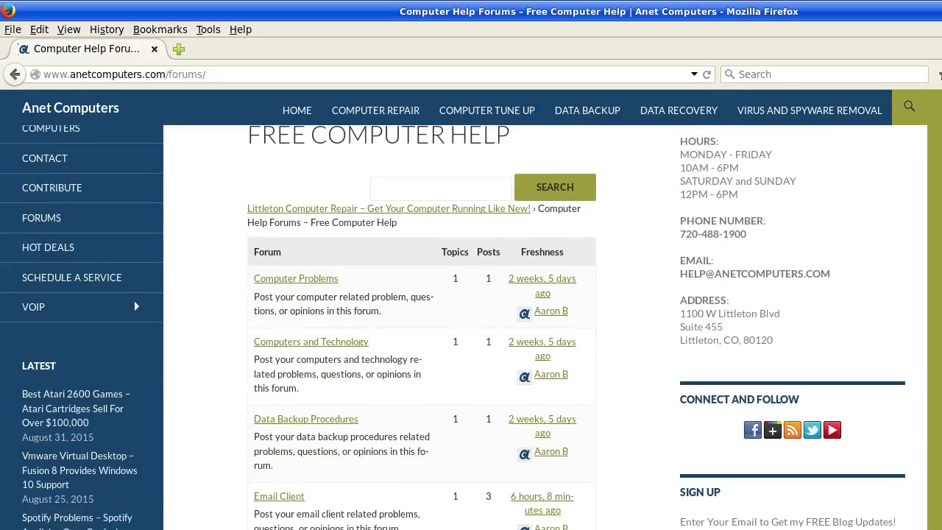
scroll(471, 328, up, 2)
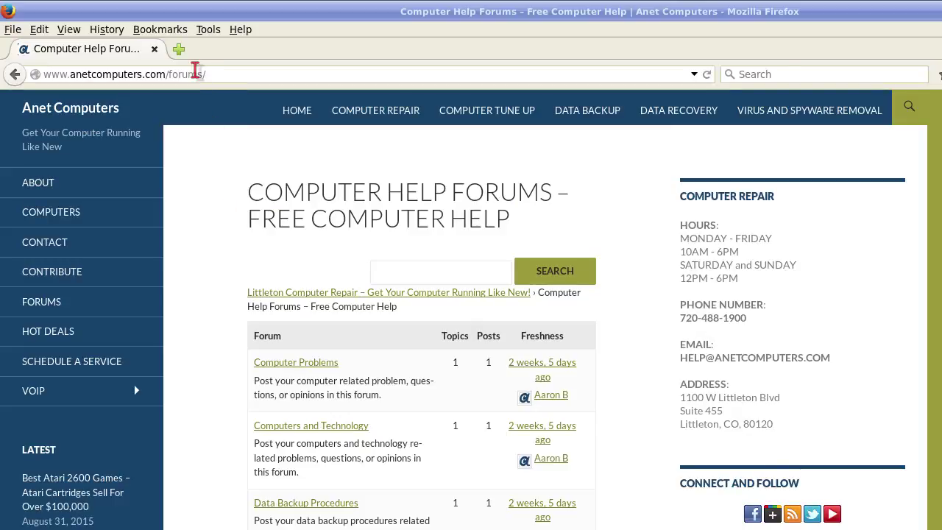
Load about:config in a new blank tab
click(179, 49)
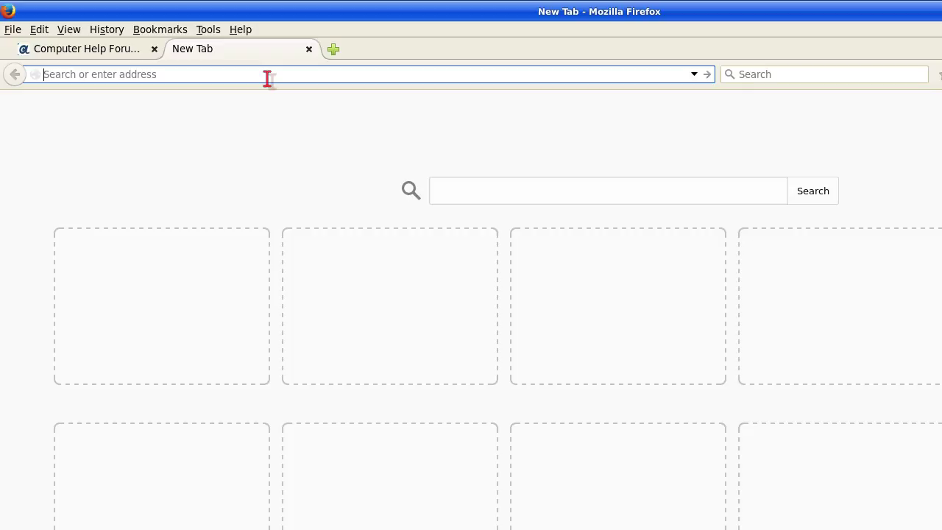
text(ab)
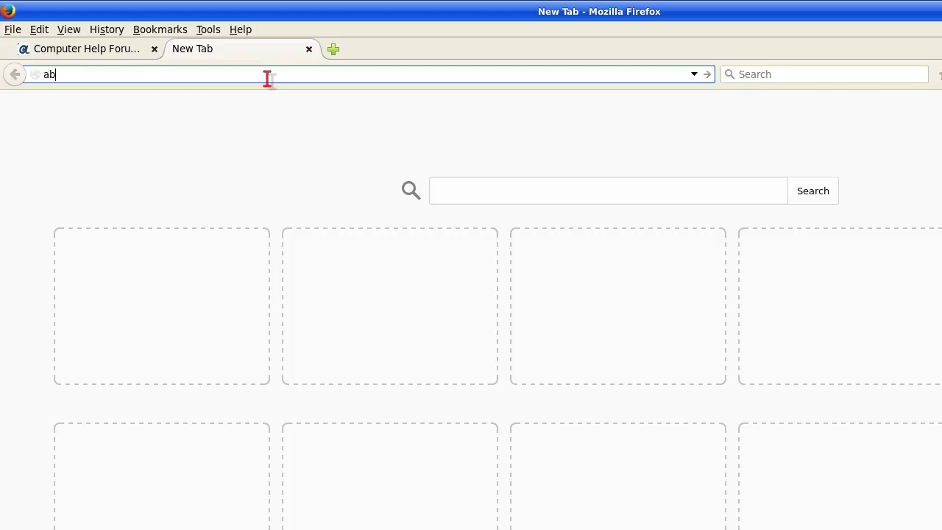
text(out:con)
text(fig)
key(Return)
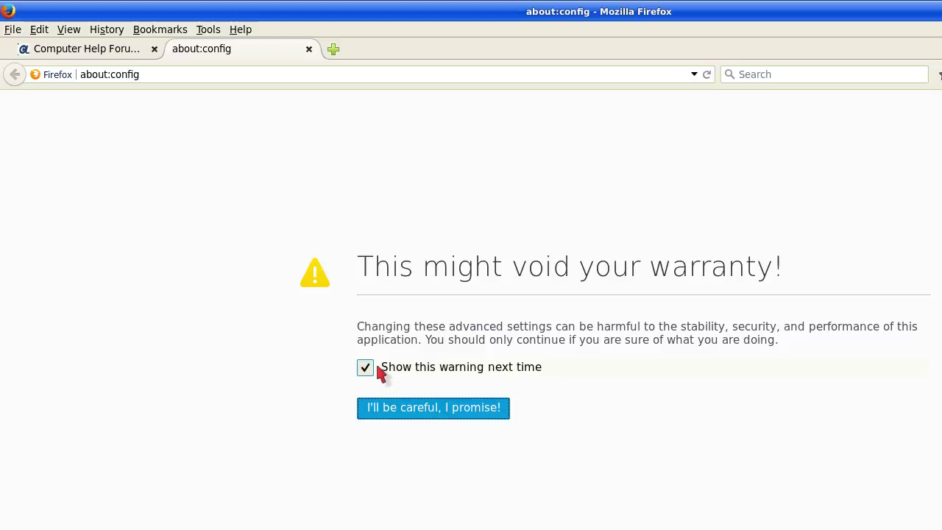
Accept the warranty warning and filter preferences for general.smoothScroll.mouseWheel.durationMaxMS
click(439, 410)
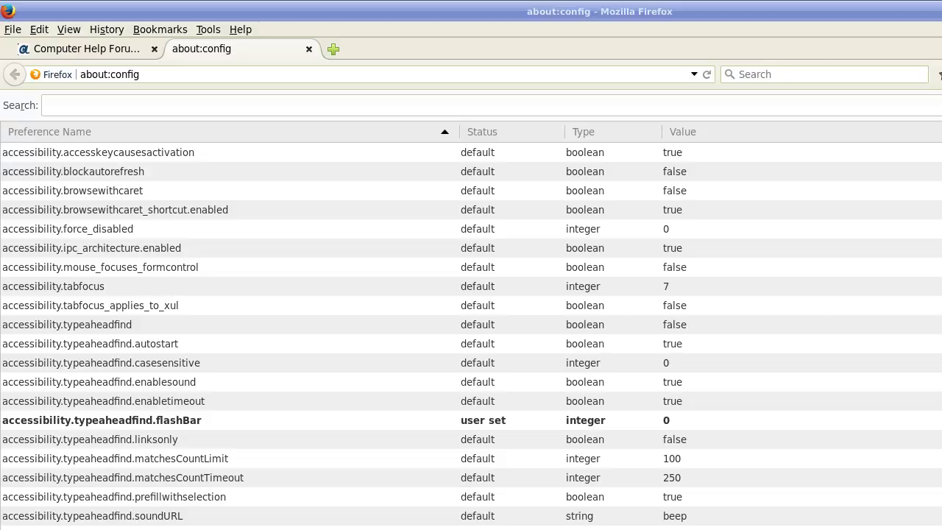
click(304, 105)
text(general.smoothScroll.mouseWheel.durationMaxMS)
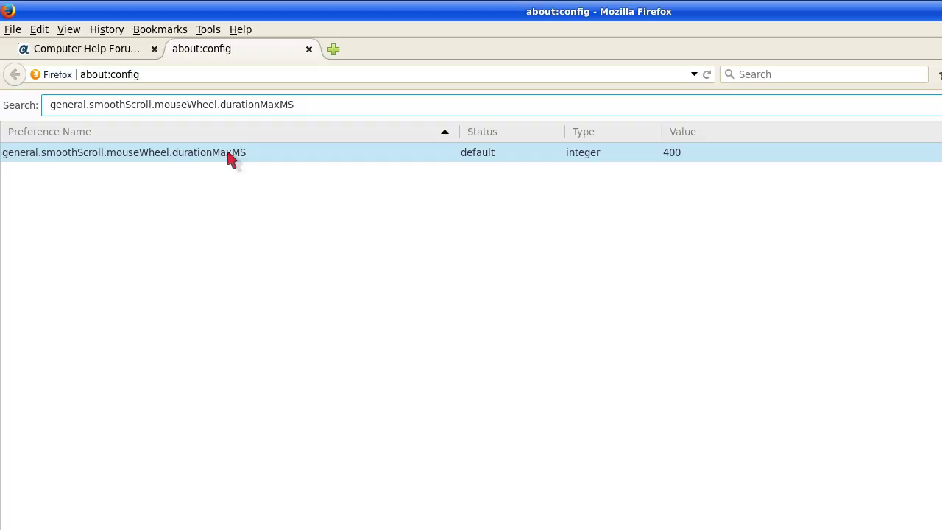
Modify the durationMaxMS preference value from 400 to 1000
right_click(230, 157)
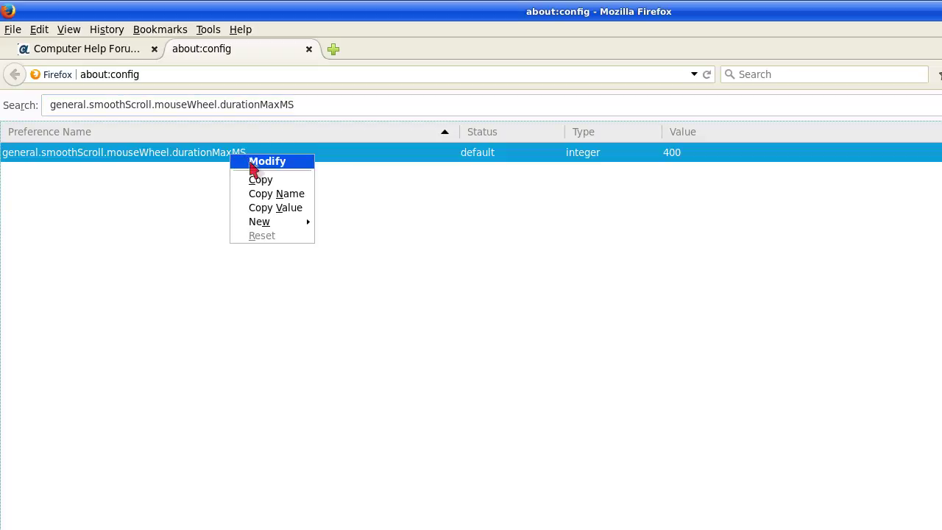
click(252, 168)
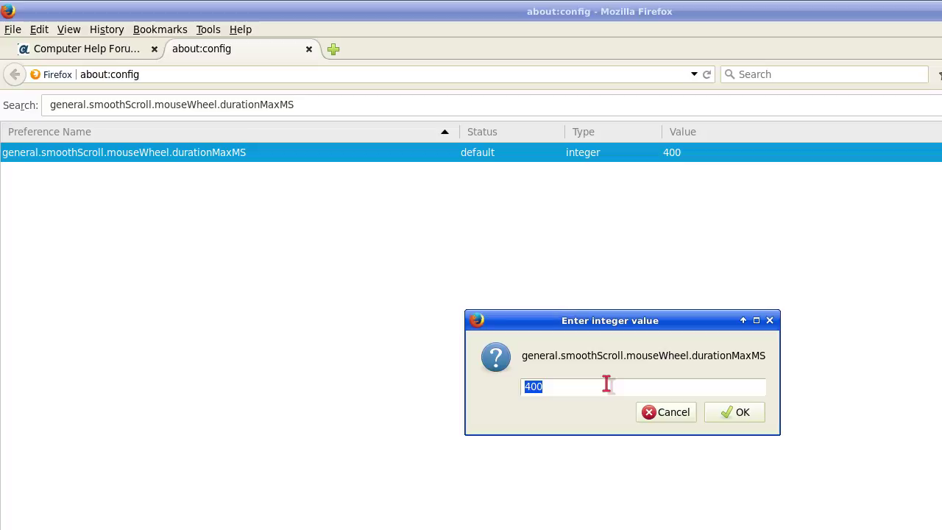
text(1)
text(000)
click(739, 412)
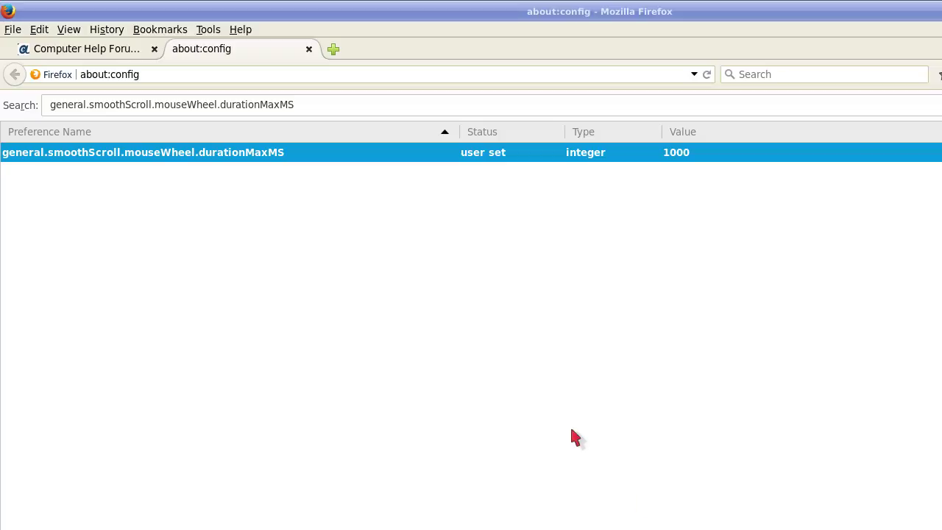
Replace the search filter with mousewheel.enable_pixel_scrolling, which shows no matching preference
click(340, 104)
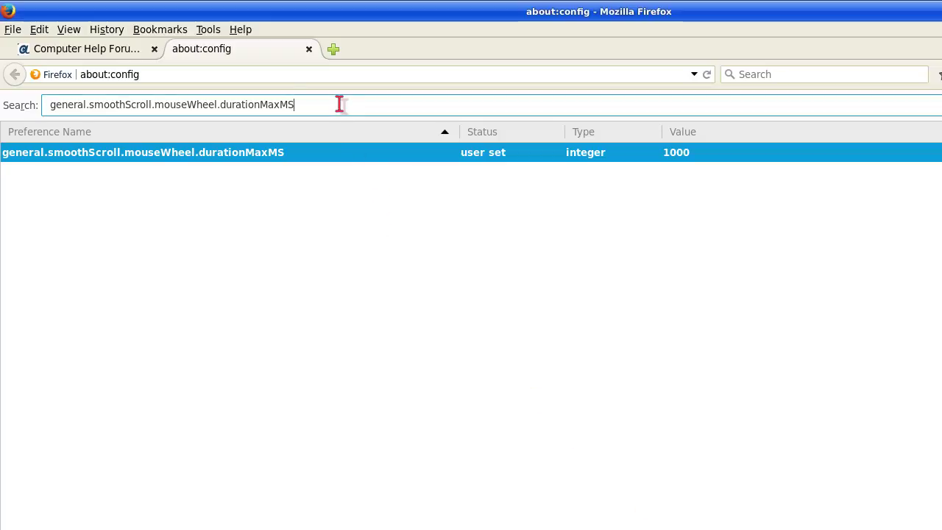
key(BackSpace)
key(BackSpace)
key(BackSpace)
key(BackSpace)
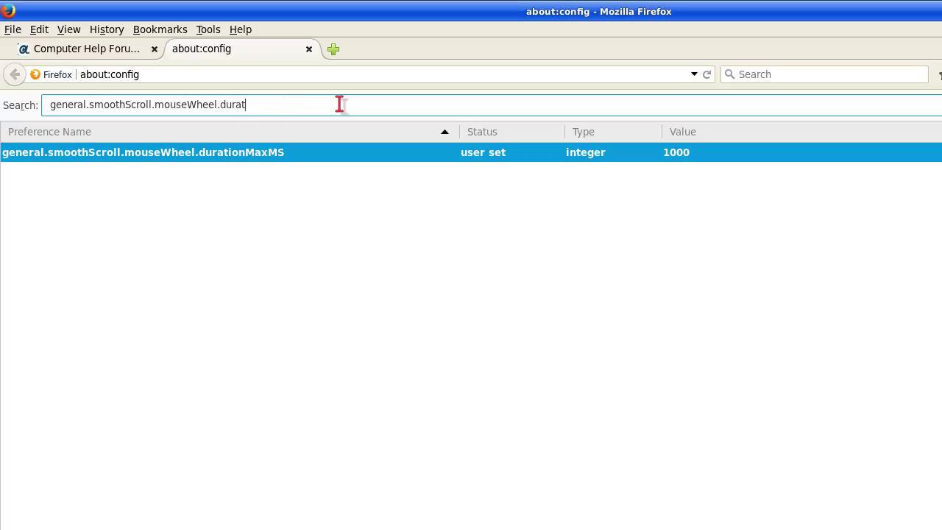
key(BackSpace)
key(BackSpace)
key(BackSpace)
key(BackSpace)
key(BackSpace)
key(BackSpace)
key(BackSpace)
key(BackSpace)
key(BackSpace)
text(mousewheel.enable_pixel_scrolling)
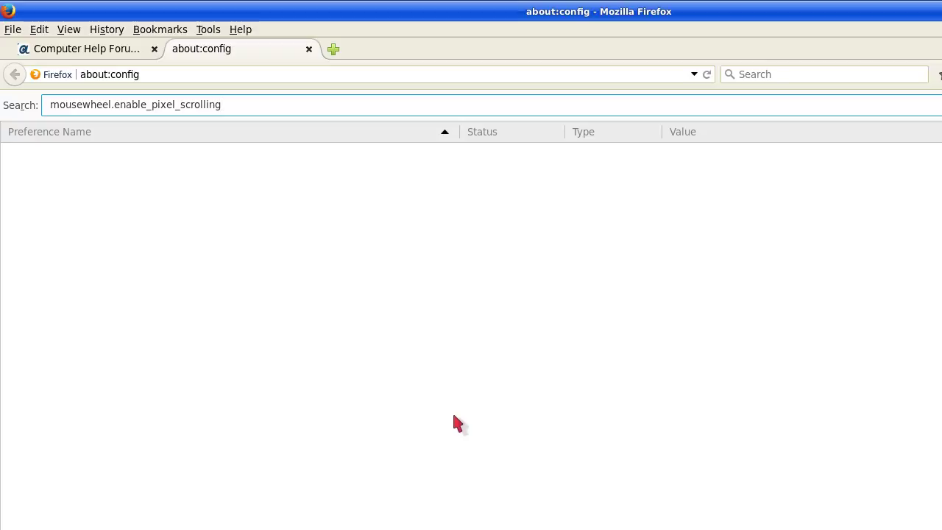
key(Tab)
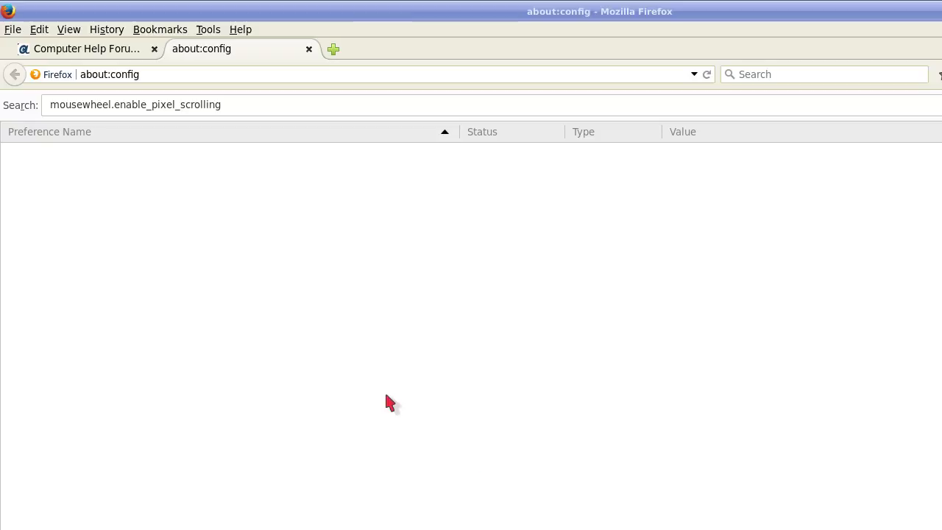
click(50, 104)
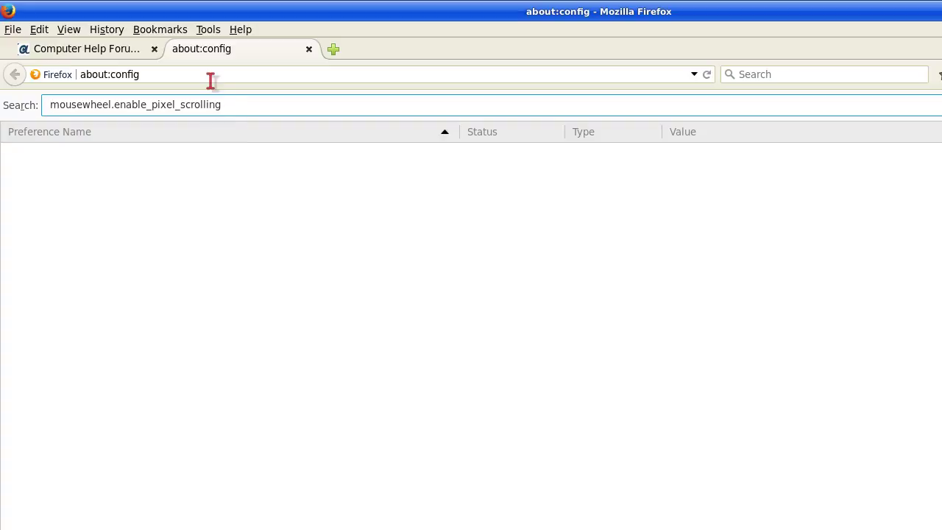
Uncheck 'Use hardware acceleration when available' under Preferences Advanced > General, then close Preferences
click(40, 31)
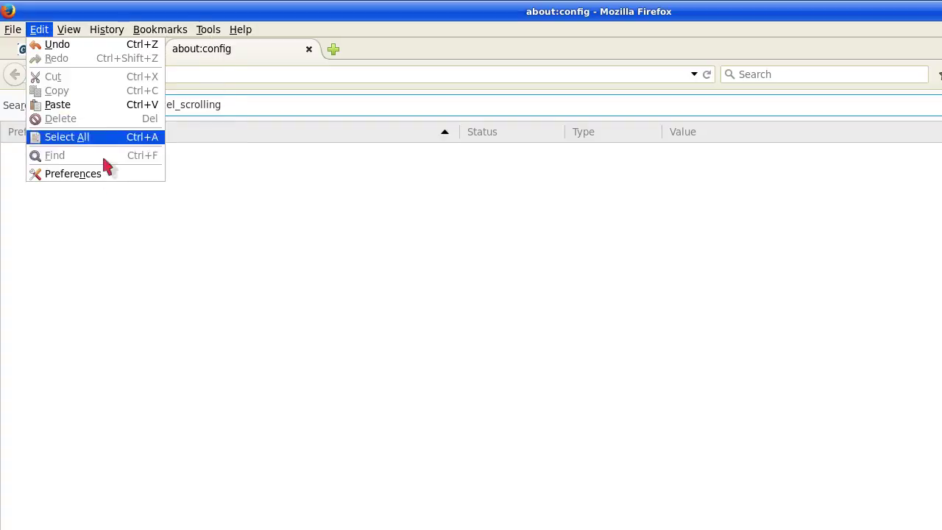
click(107, 175)
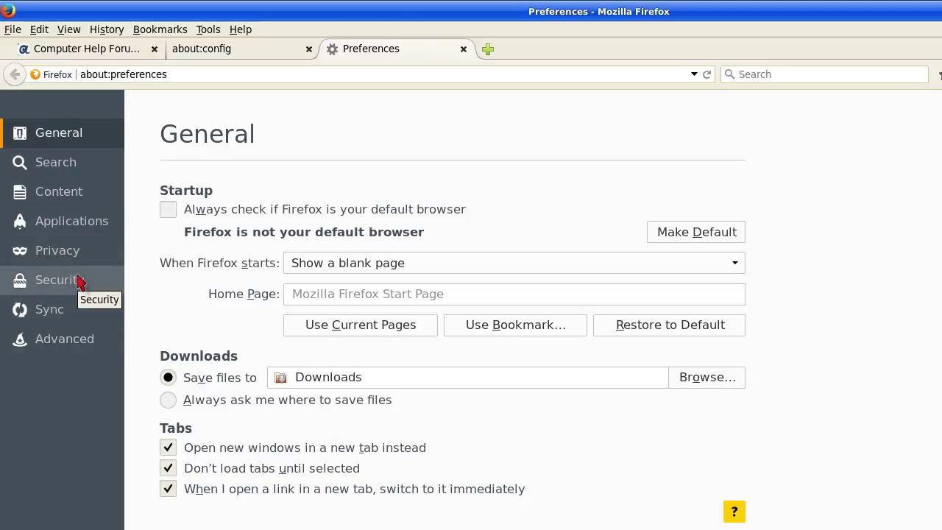
click(83, 351)
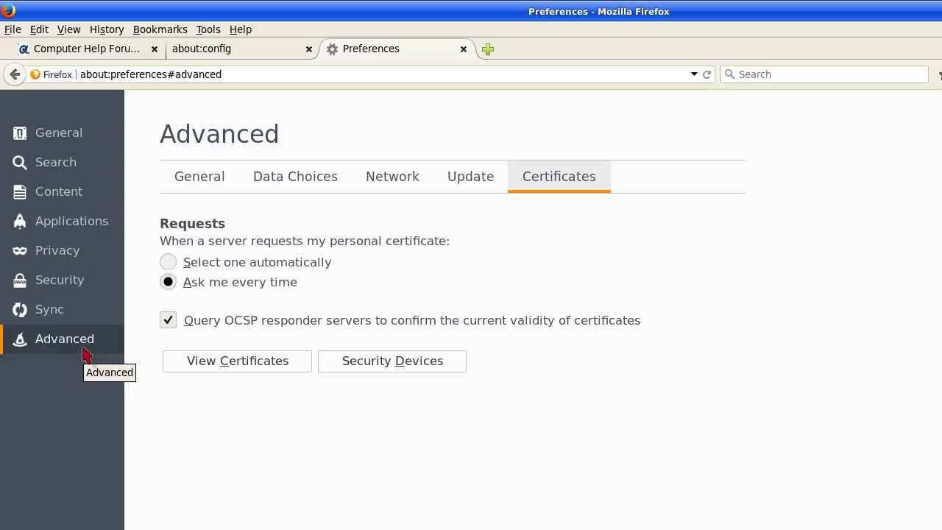
click(196, 190)
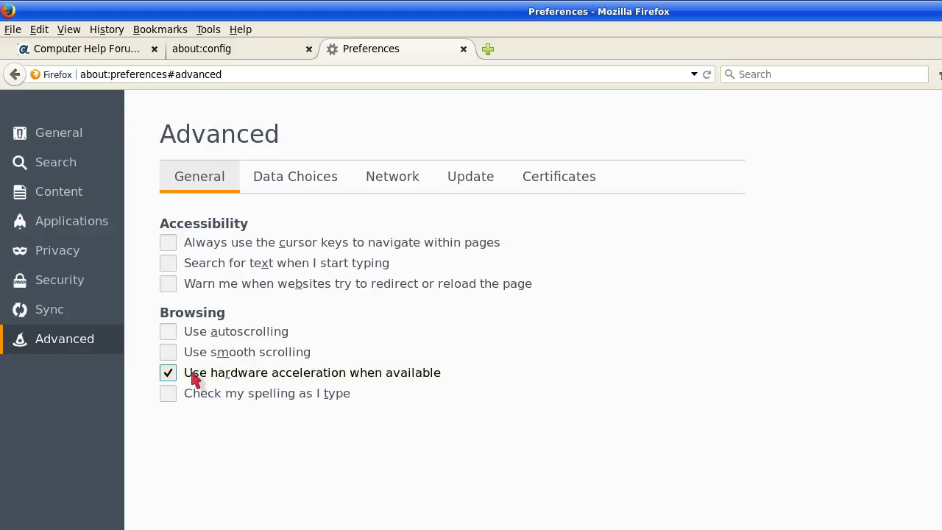
click(169, 375)
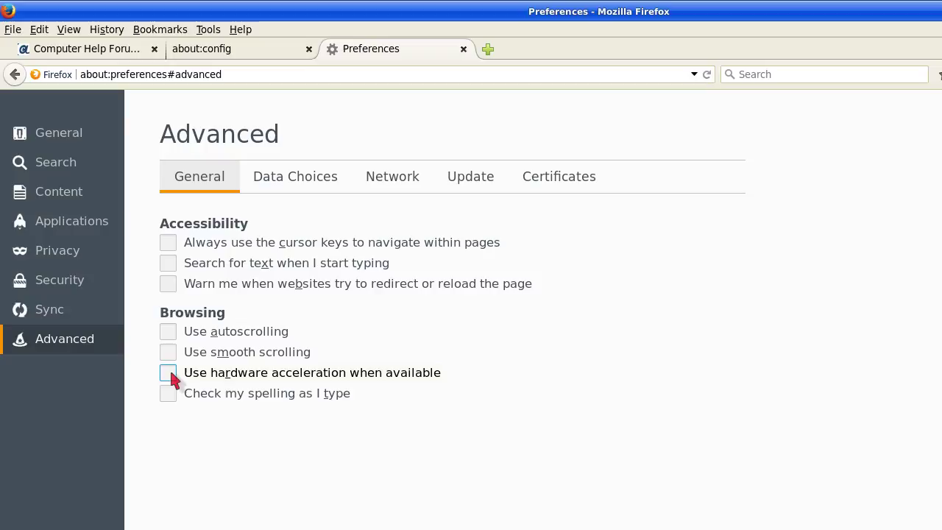
click(464, 49)
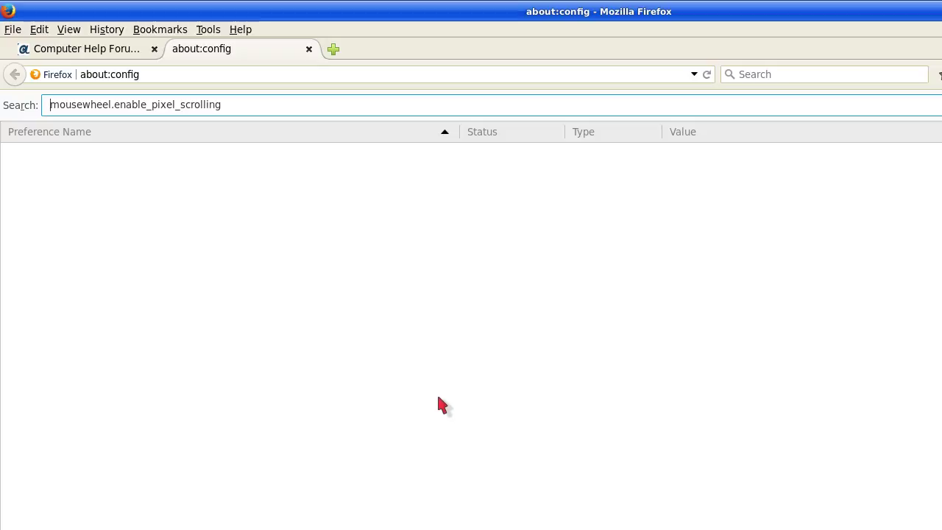
Switch back to the Computer Help Forums tab
click(104, 50)
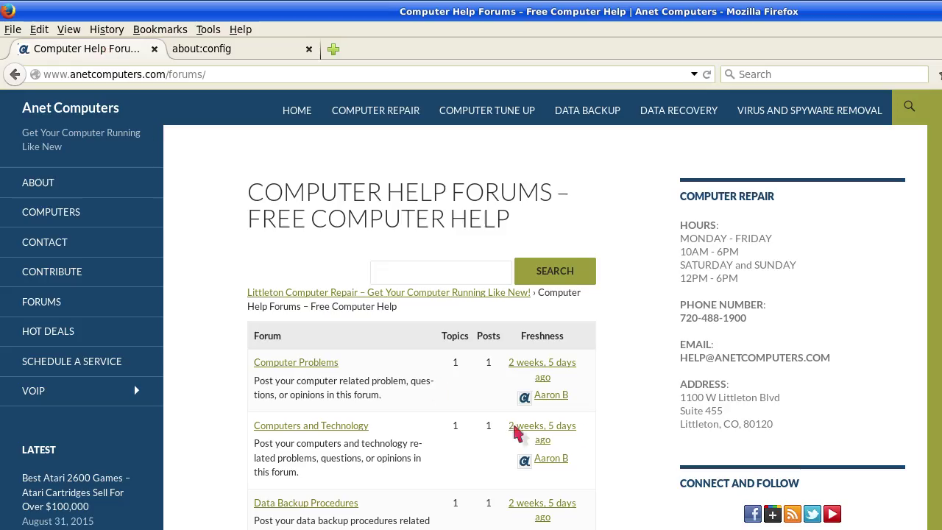